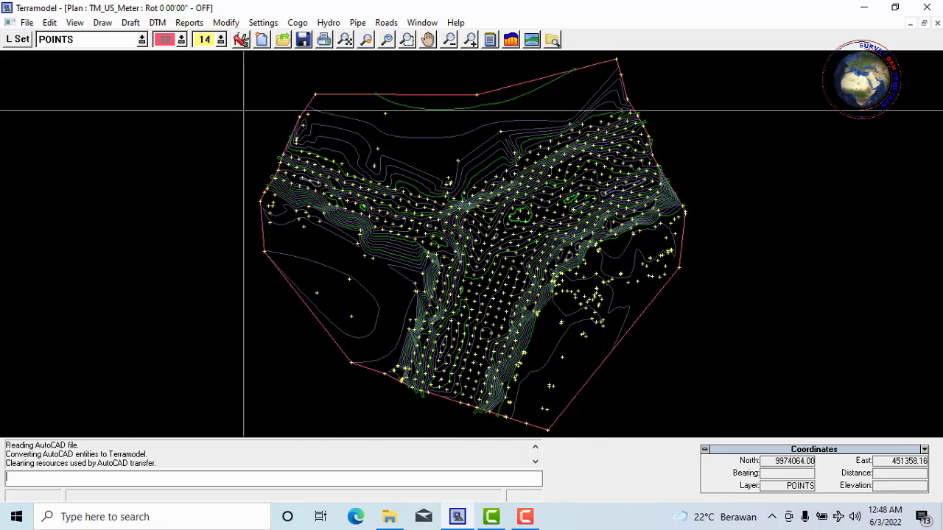
# Start the Area/Perimeter command from the Reports menu
pyautogui.click(193, 23)
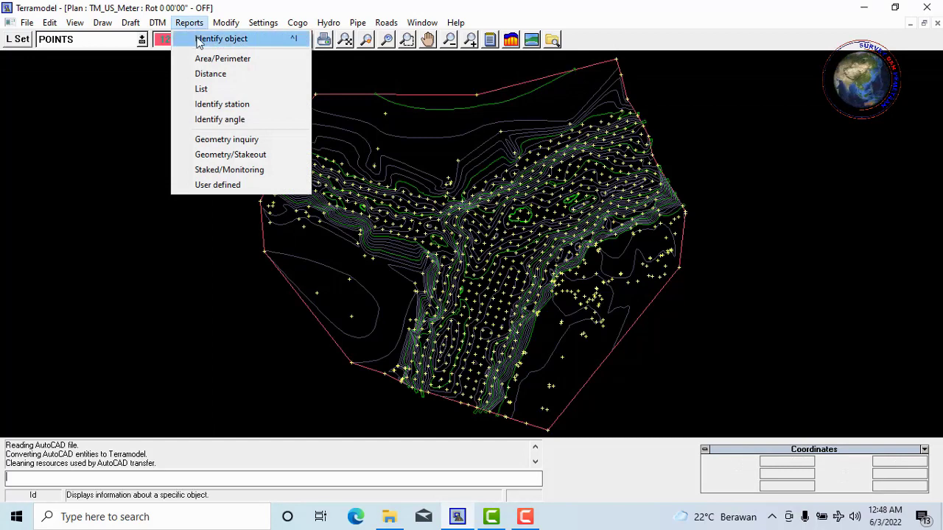
pyautogui.click(256, 58)
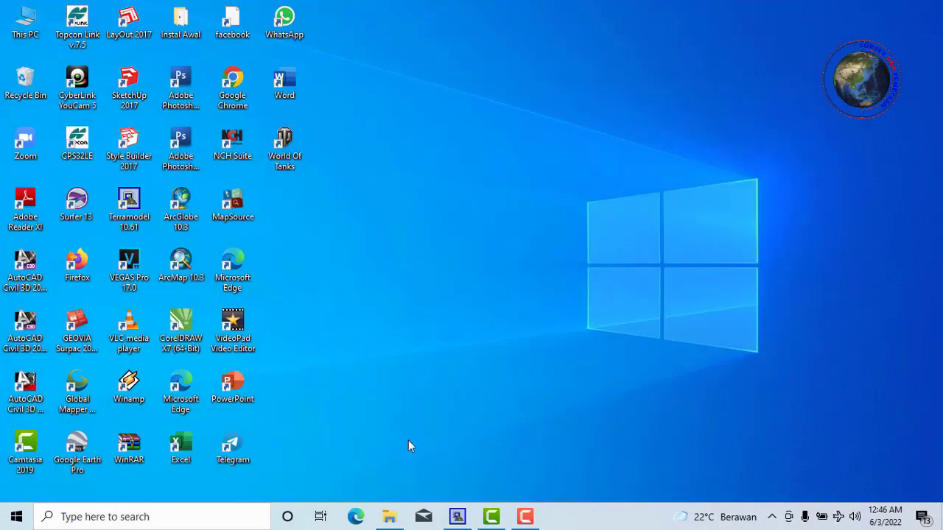
# Copy the data dari terramodel drawing from the Terramodel bagian_5 folder
pyautogui.click(389, 518)
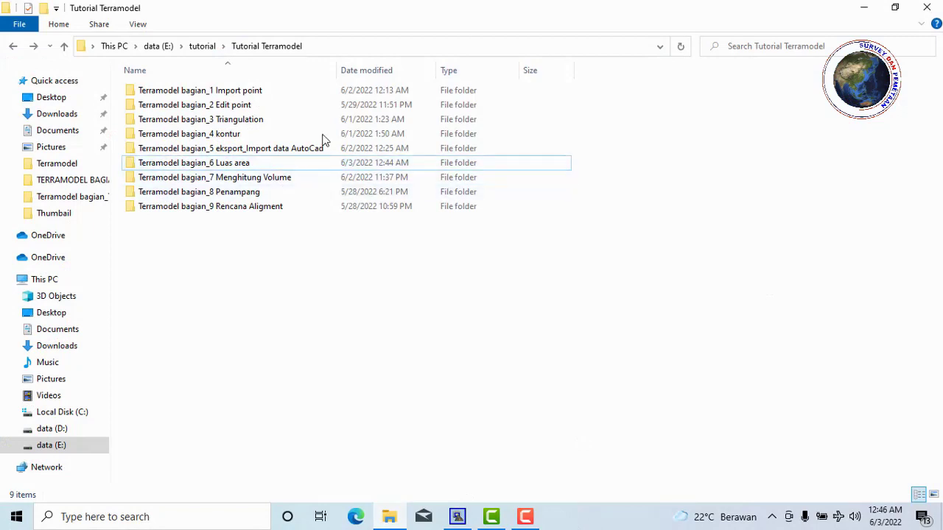
pyautogui.doubleClick(252, 151)
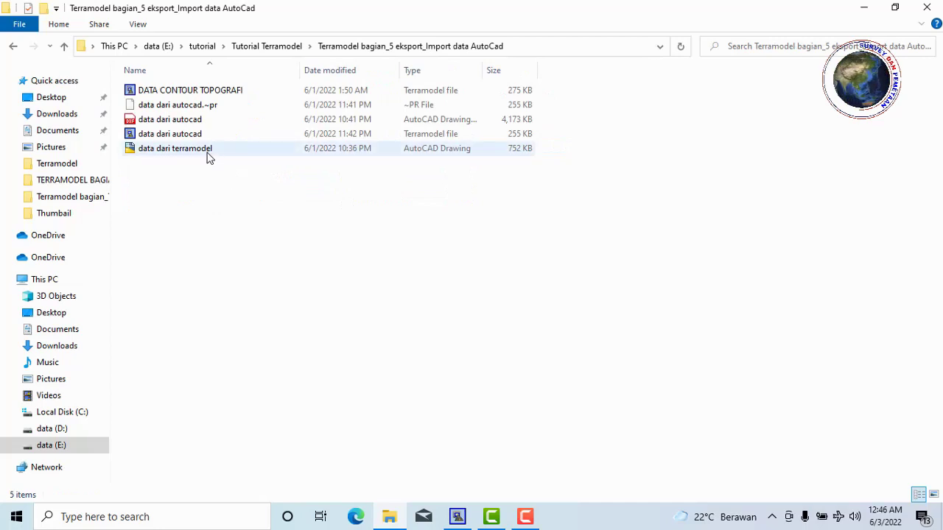
pyautogui.click(232, 150)
pyautogui.rightClick(219, 152)
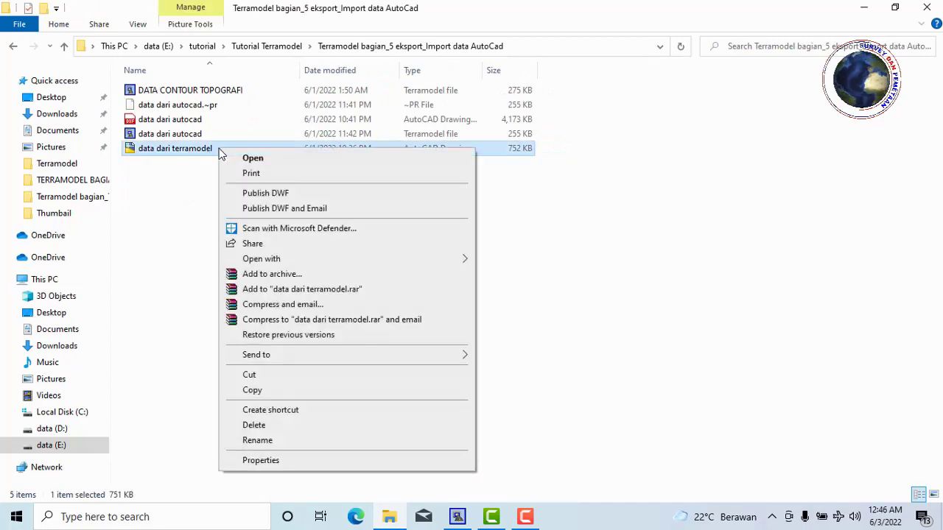
pyautogui.click(254, 390)
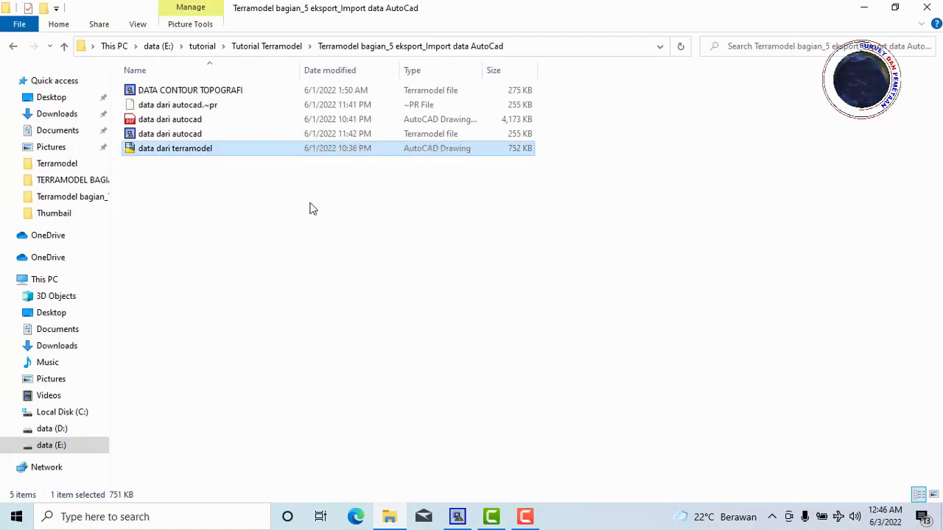
# Paste the drawing into the Terramodel bagian_6 Luas area folder and return to Terramodel
pyautogui.click(14, 46)
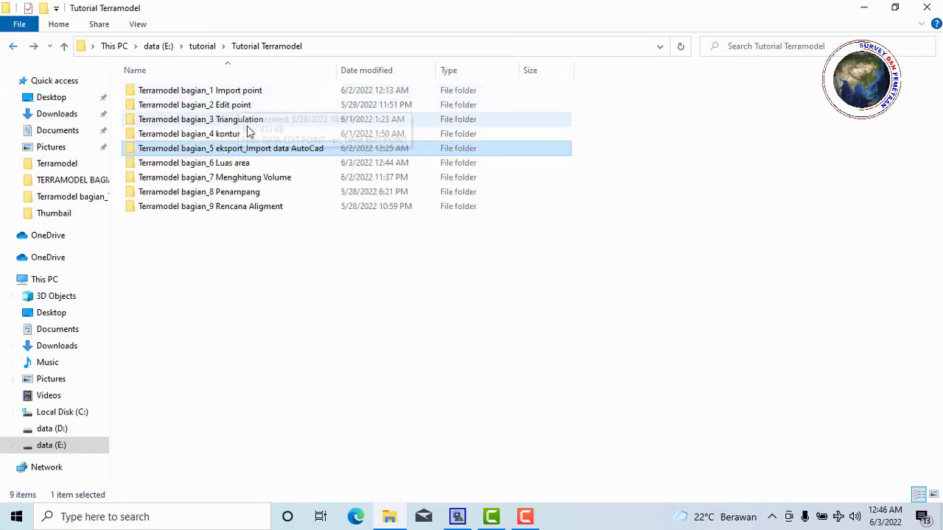
pyautogui.doubleClick(233, 163)
pyautogui.rightClick(233, 165)
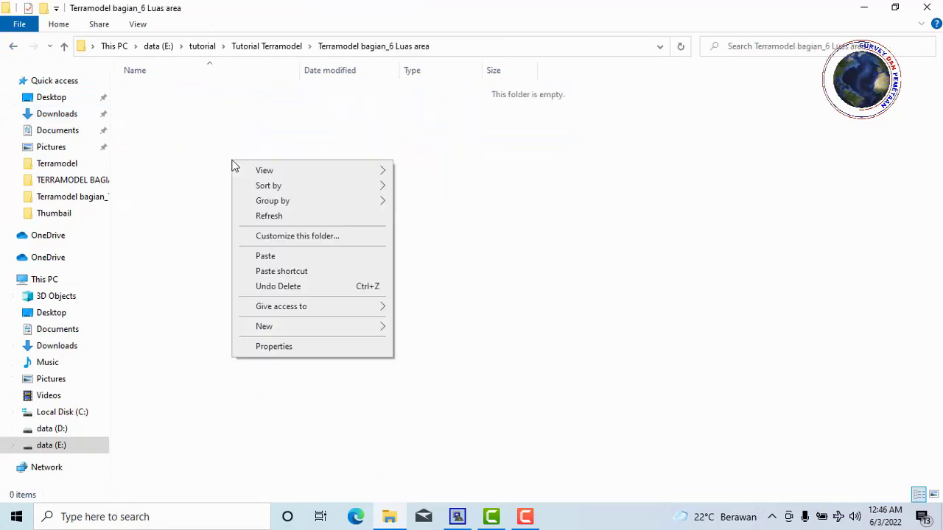
pyautogui.click(265, 256)
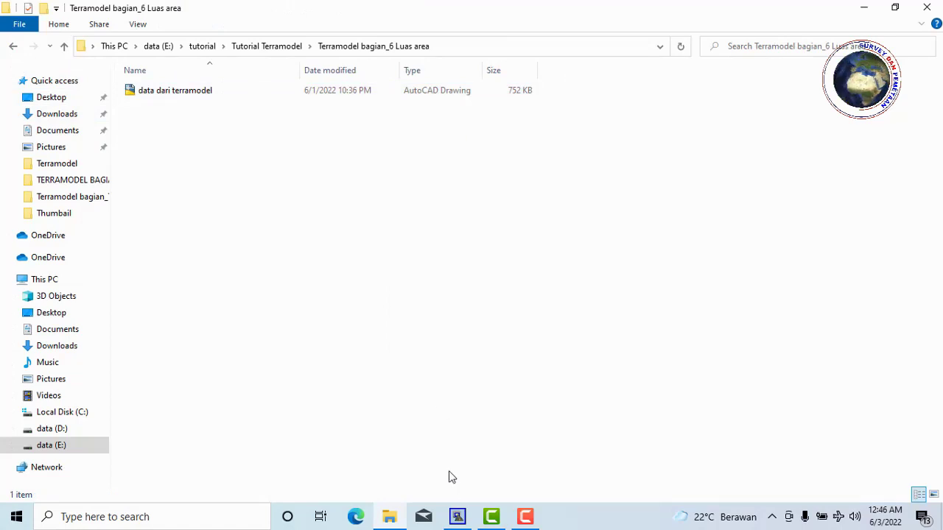
pyautogui.click(460, 522)
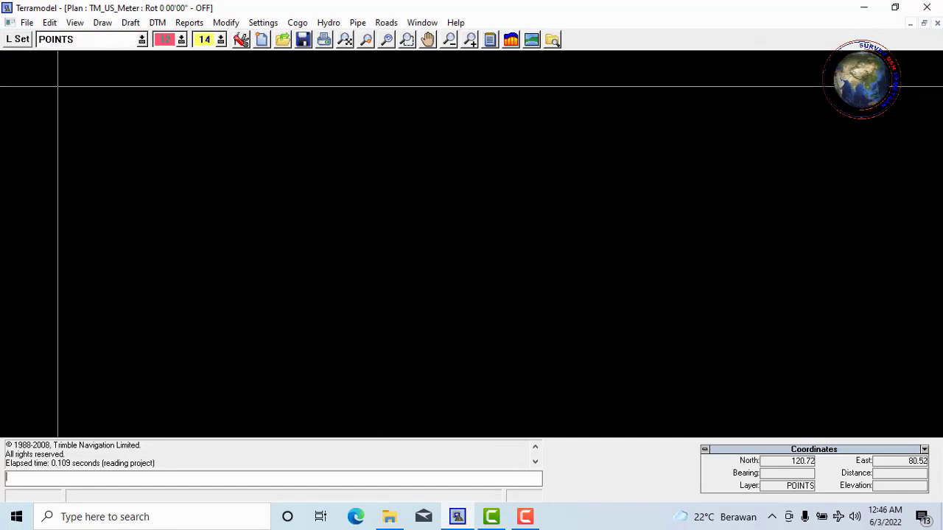
# Start an AutoCAD (dxf or dwg) import and browse to drive data (E:)
pyautogui.click(27, 23)
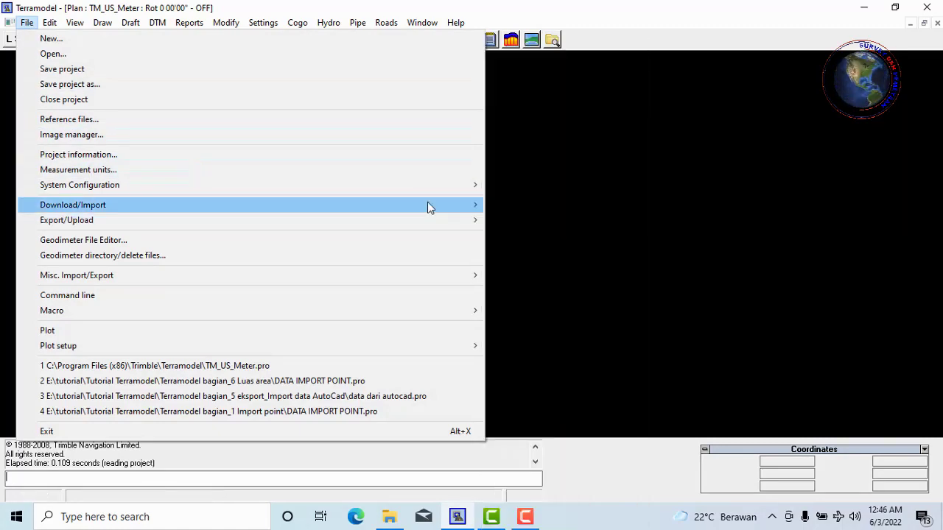
pyautogui.moveTo(73, 205)
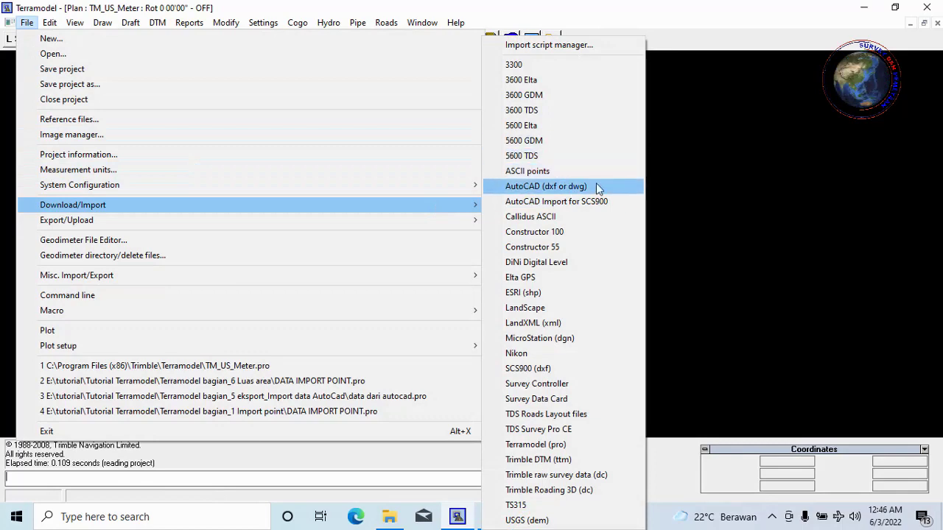
pyautogui.click(589, 186)
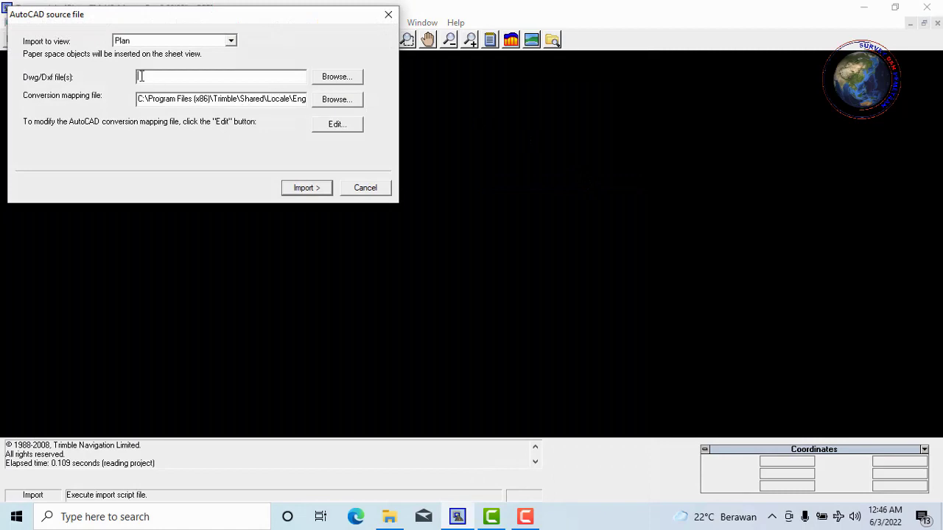
pyautogui.click(348, 79)
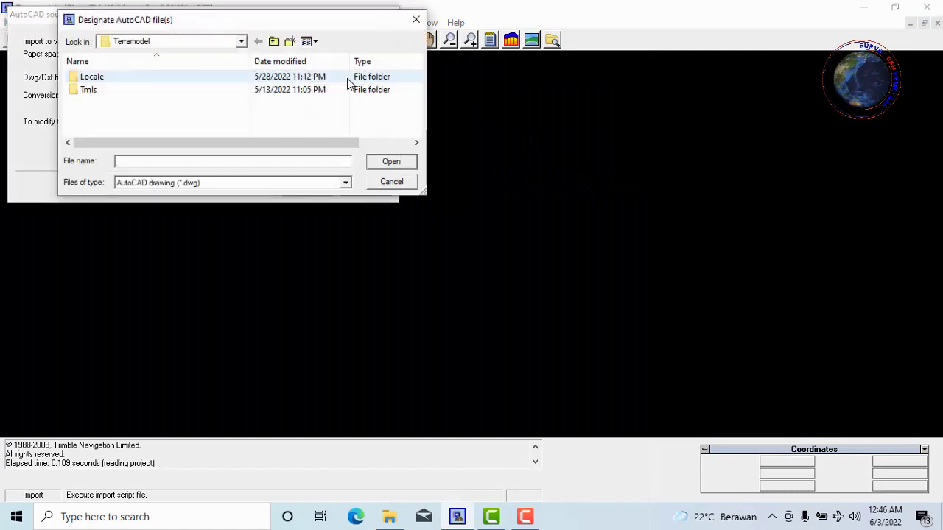
pyautogui.click(241, 42)
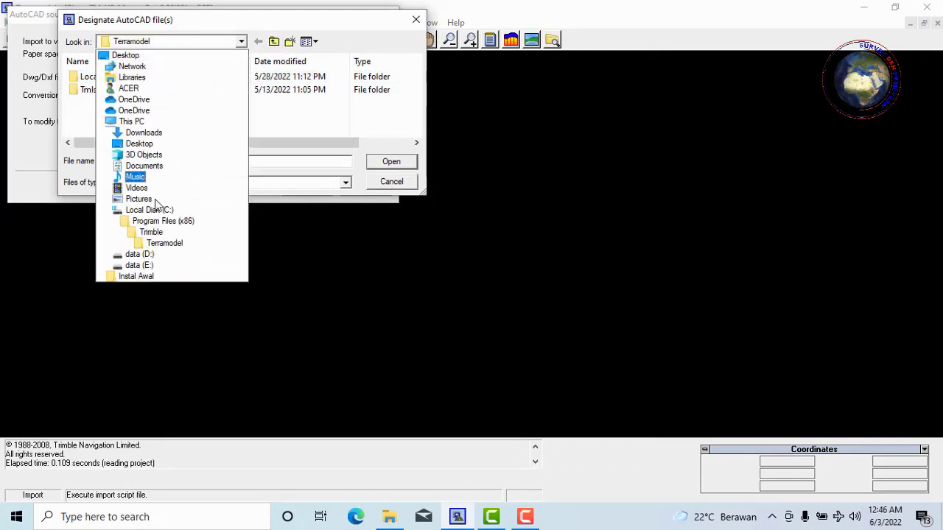
pyautogui.click(138, 266)
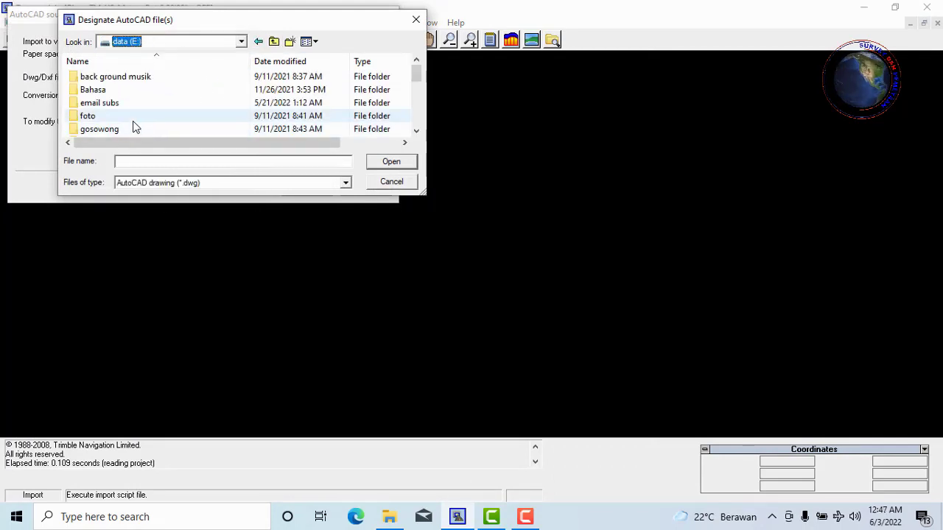
# Import data dari terramodel.dwg from the Terramodel bagian_6 Luas area folder into the plan
pyautogui.scroll(-3, 135, 127)
pyautogui.scroll(-1, 157, 120)
pyautogui.scroll(-2, 166, 118)
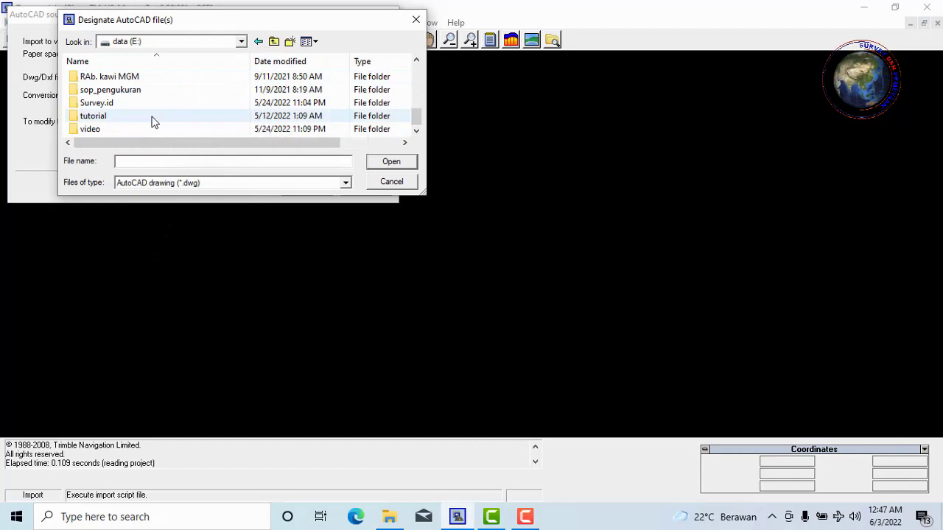
pyautogui.doubleClick(149, 116)
pyautogui.scroll(-1, 181, 107)
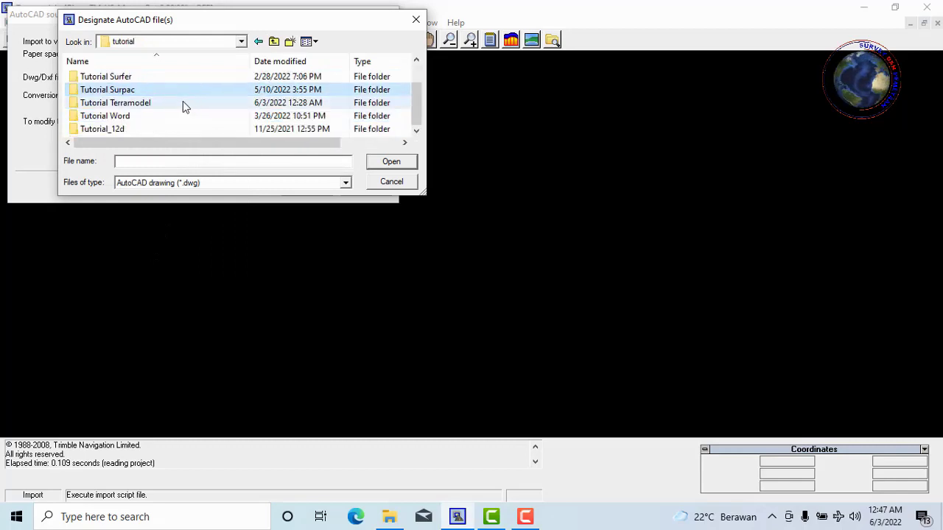
pyautogui.doubleClick(170, 103)
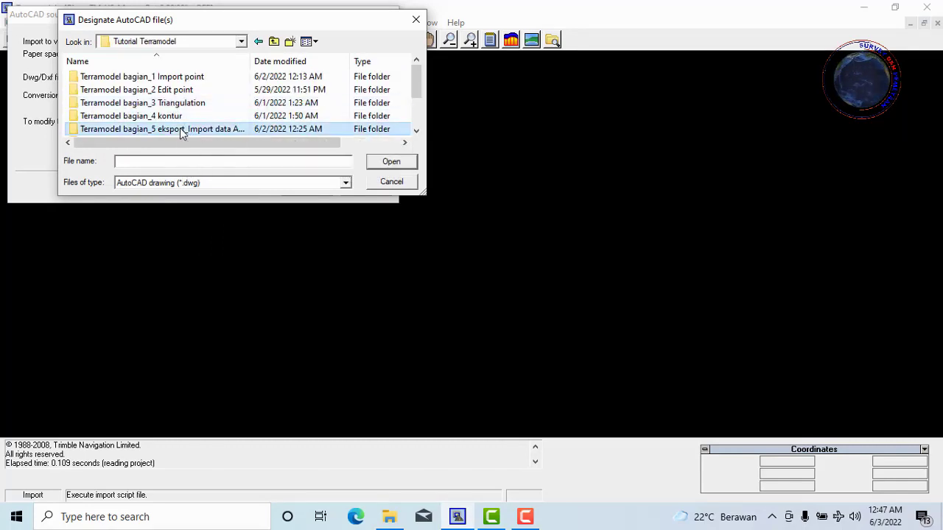
pyautogui.scroll(-1, 180, 128)
pyautogui.doubleClick(174, 103)
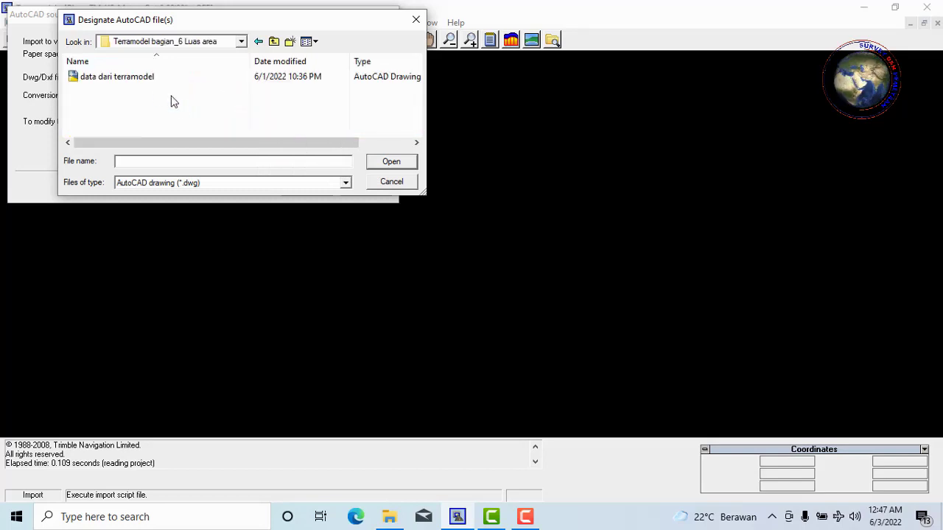
pyautogui.click(123, 78)
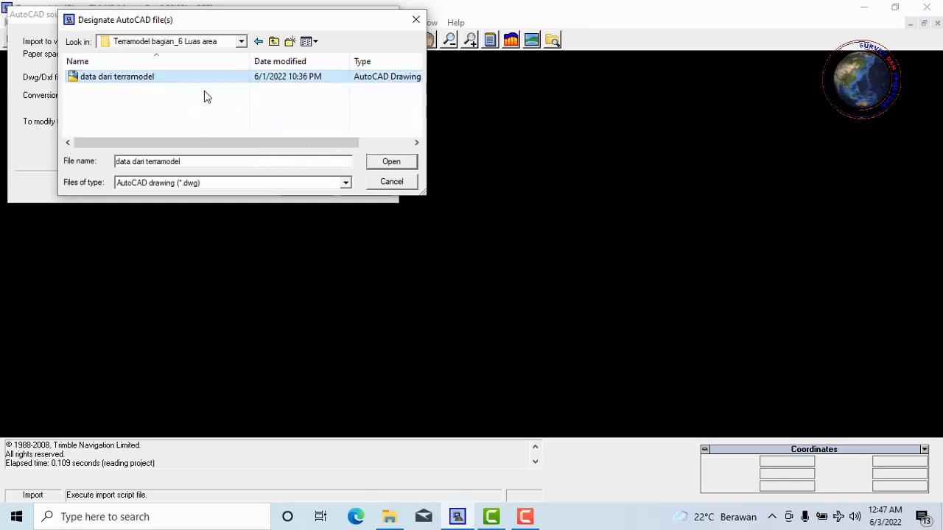
pyautogui.click(405, 163)
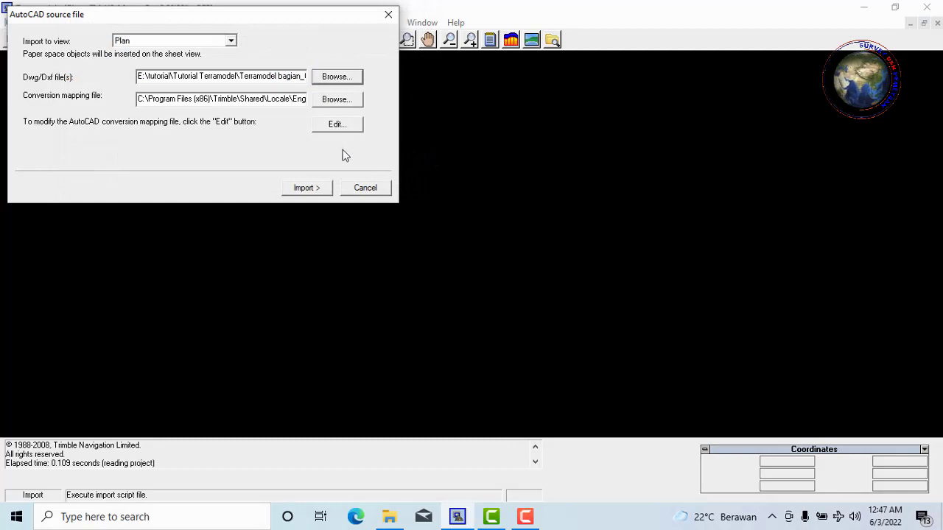
pyautogui.click(306, 188)
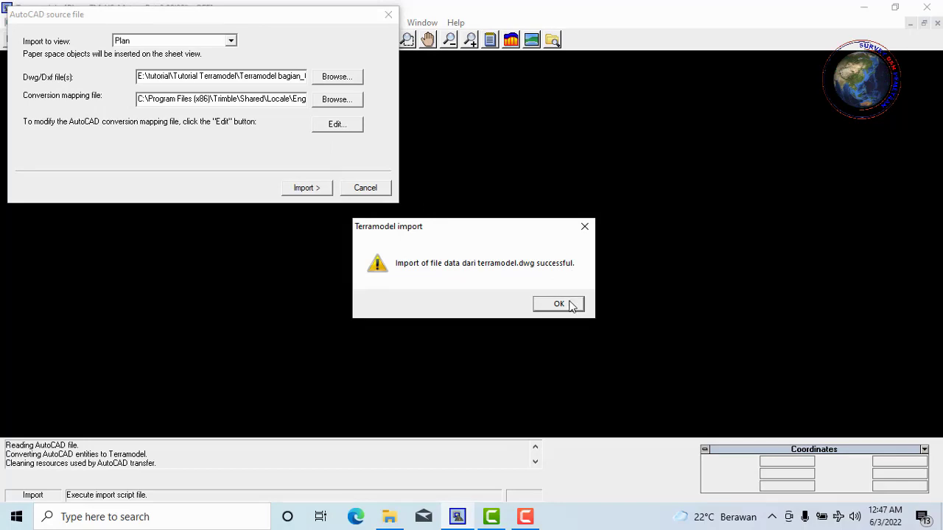
# Dismiss the import success message and start the Reports > Area/Perimeter command
pyautogui.click(572, 305)
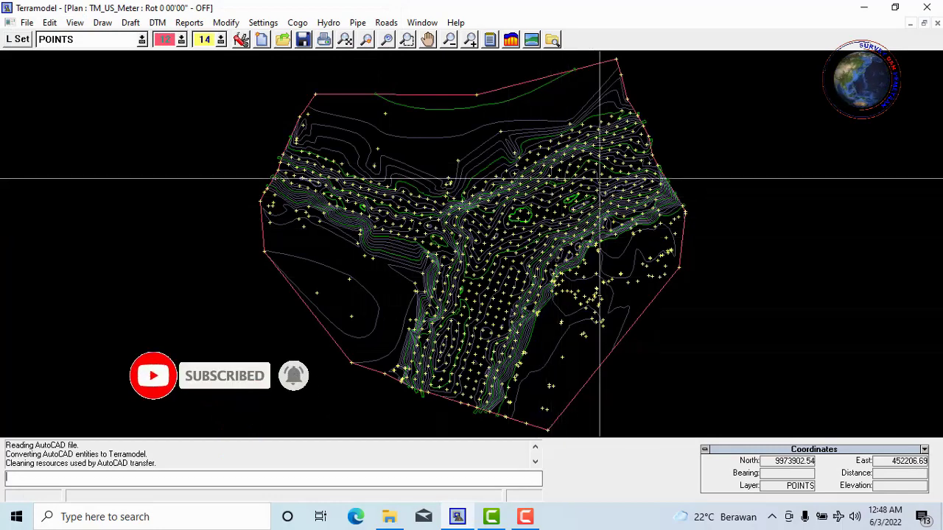
pyautogui.click(196, 23)
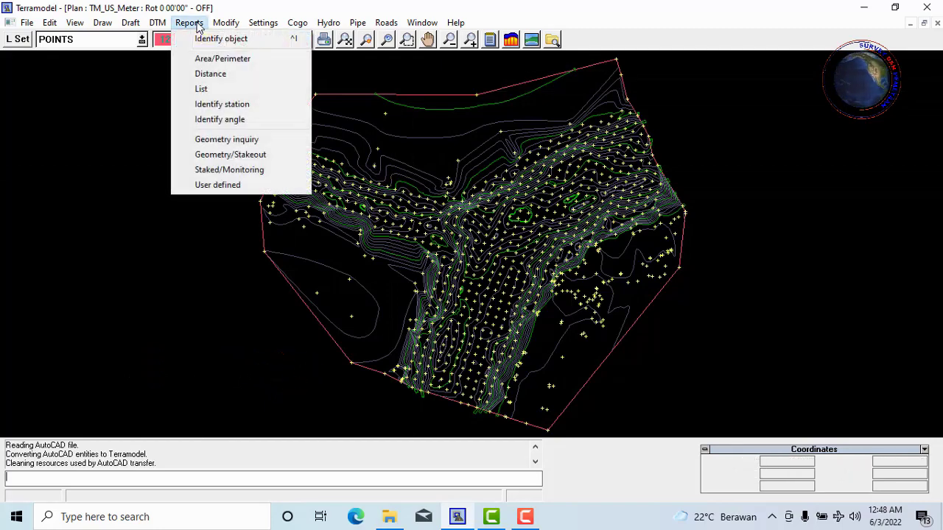
pyautogui.click(256, 58)
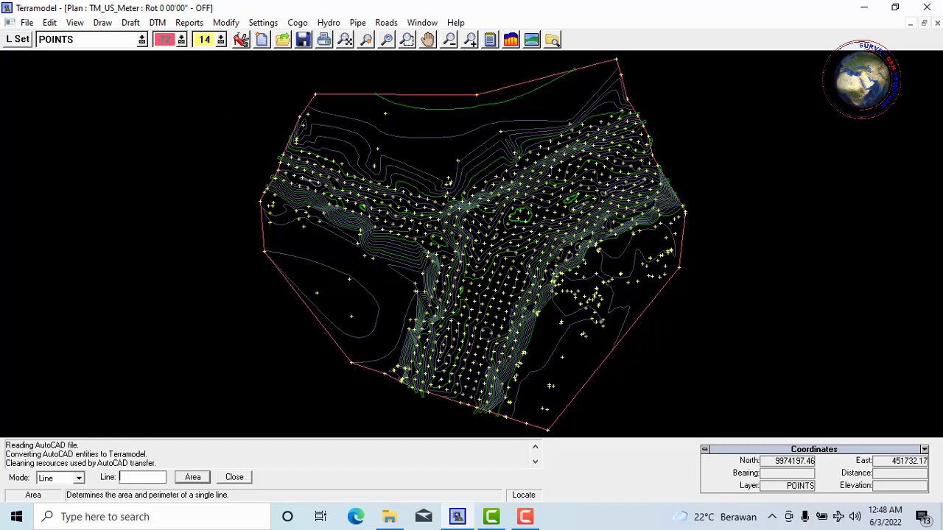
# Measure the red boundary line: 621027.52 sq m (62.1028 hectares), perimeter 3007.642 m
pyautogui.click(429, 95)
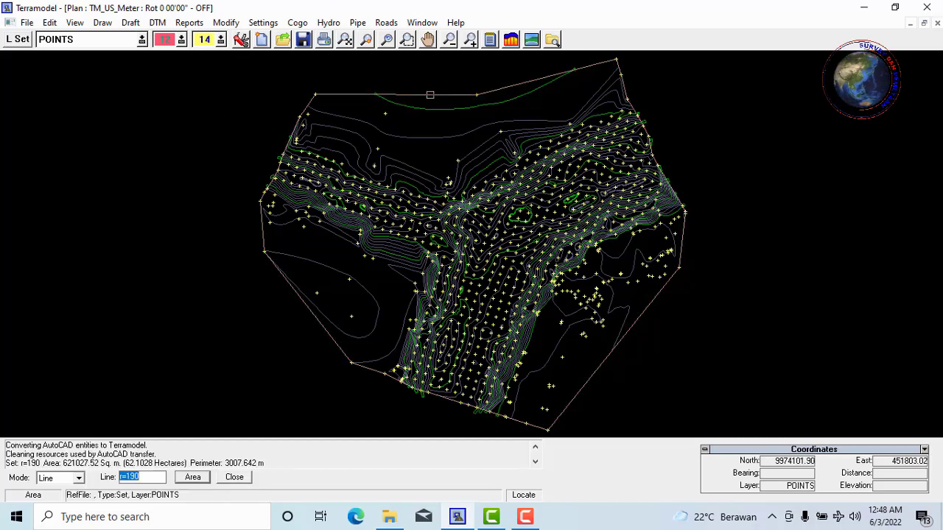
pyautogui.click(194, 478)
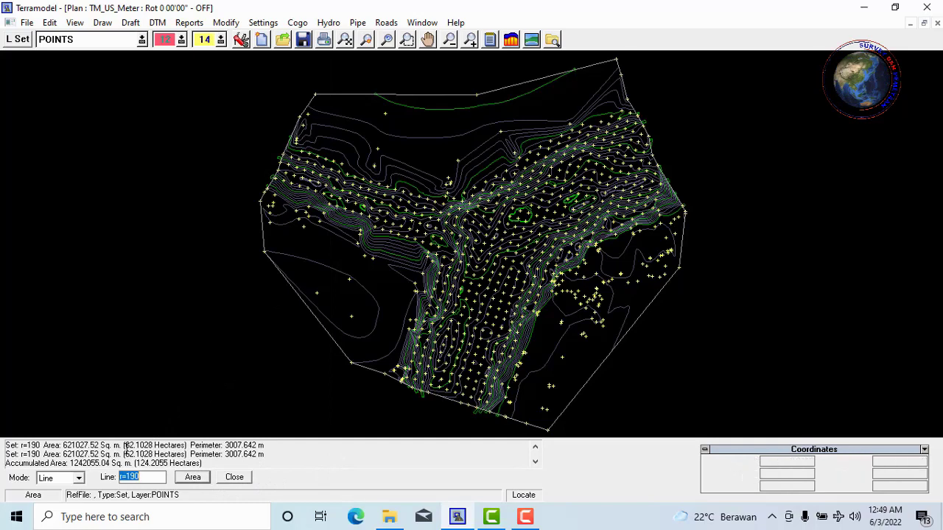
pyautogui.moveTo(126, 448); pyautogui.dragTo(187, 446)
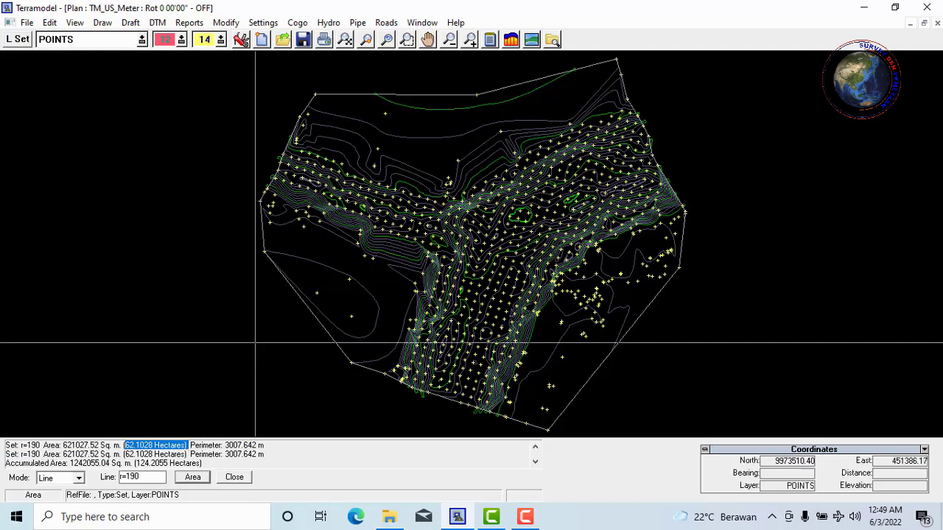